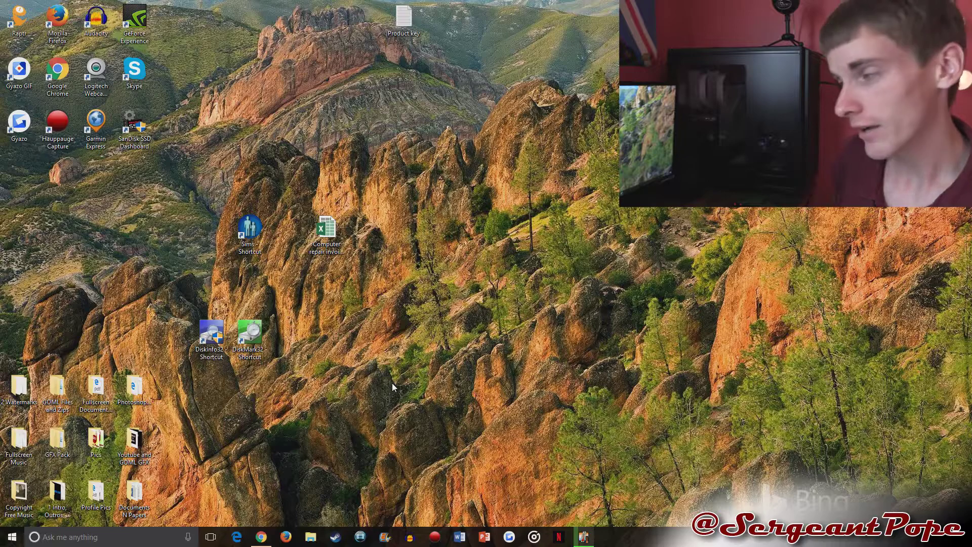
Google 'msi afterburner' and open the official gaming.msi.com MSI Afterburner page
click(261, 536)
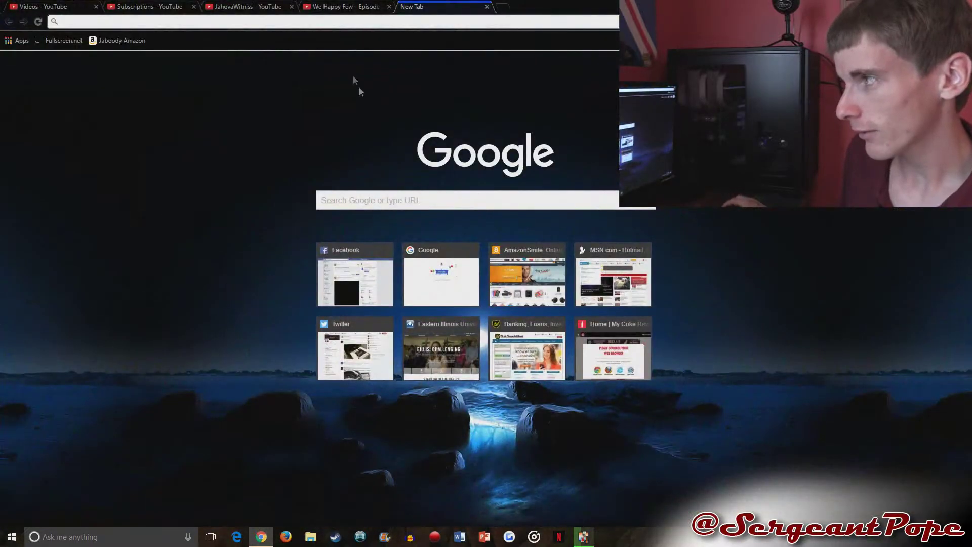
text(go)
key(Return)
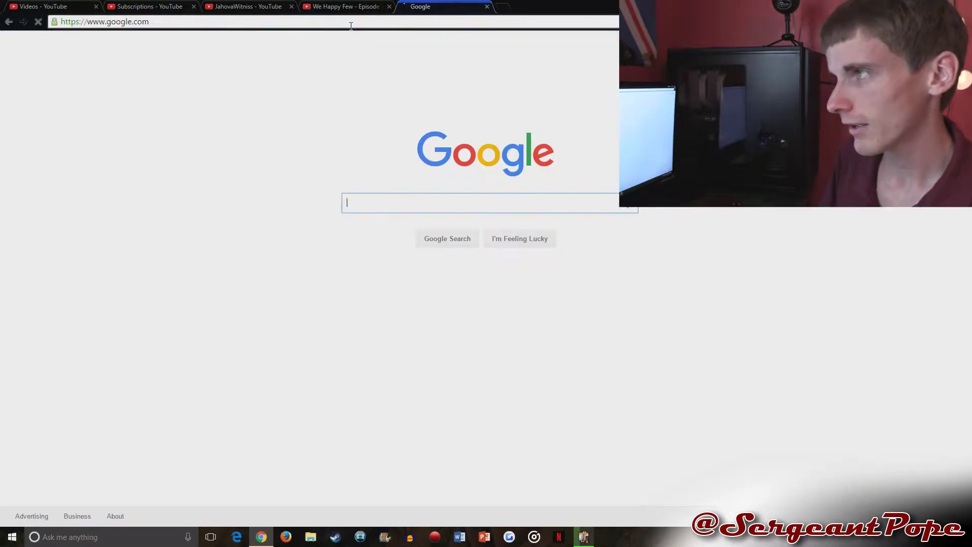
text(msi afterburer)
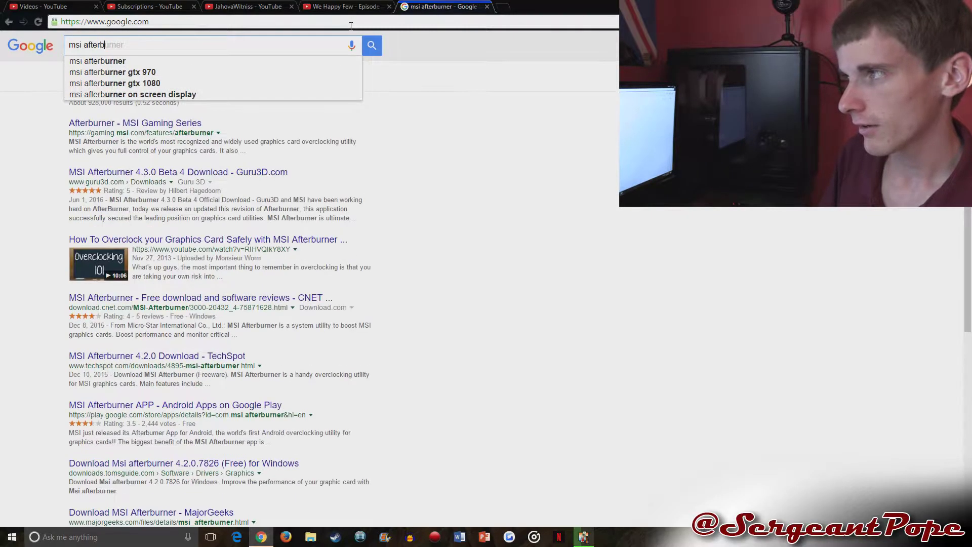
key(BackSpace)
key(BackSpace)
text(ner)
key(Return)
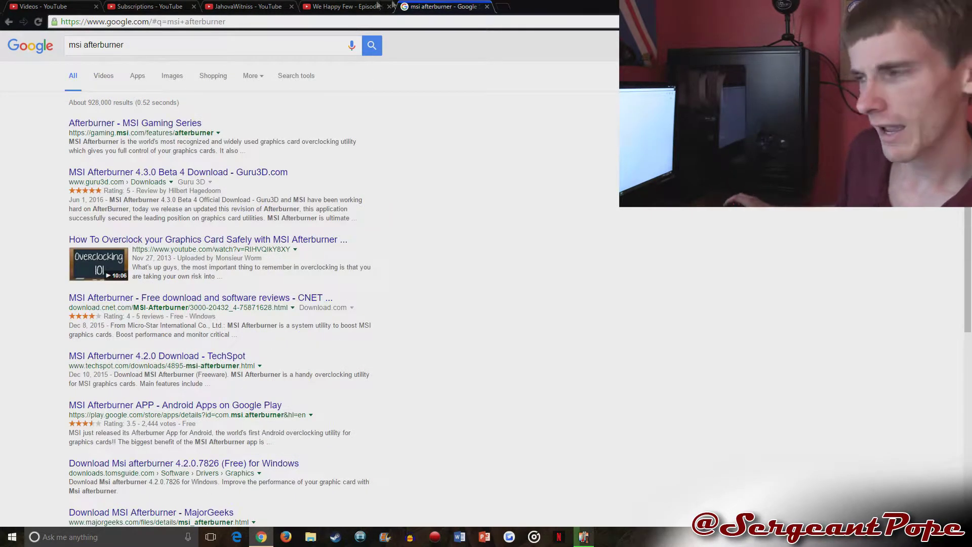
click(157, 124)
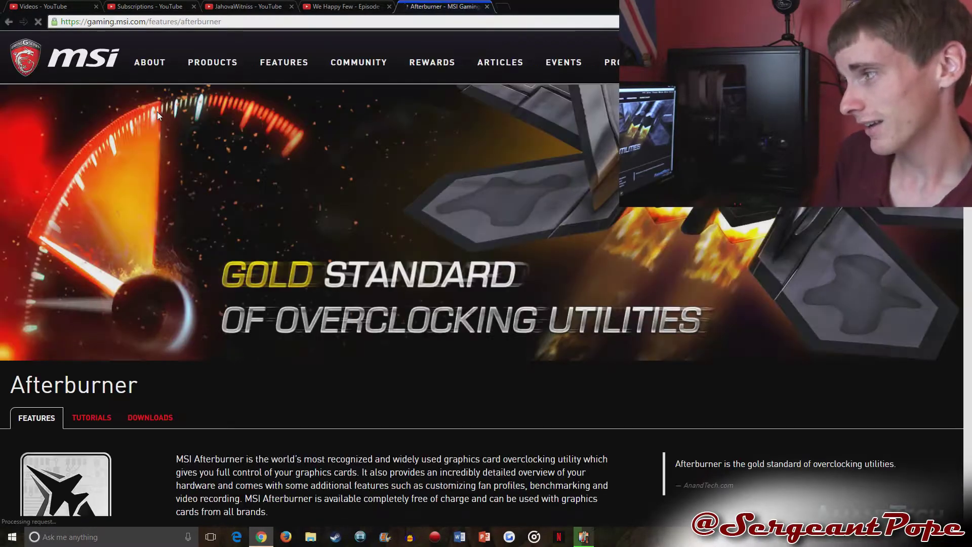
Download the Afterburner 4.3.0 Beta installer zip from the Downloads section and open it
scroll(303, 241, down, 3)
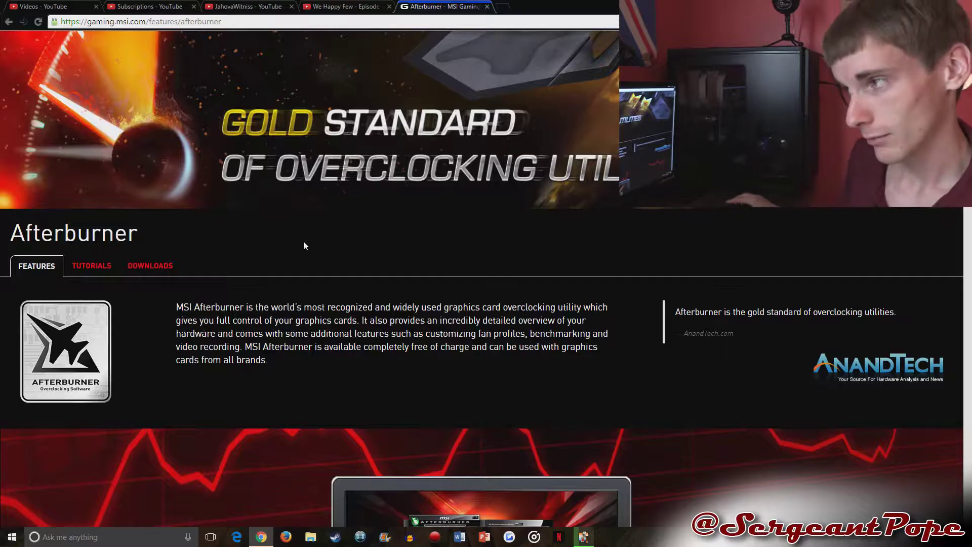
scroll(303, 241, down, 3)
click(150, 113)
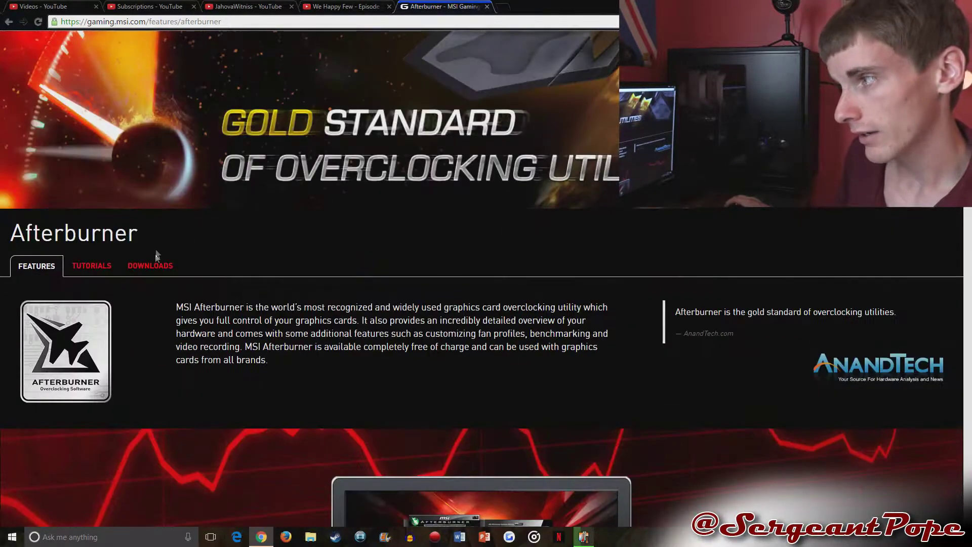
scroll(334, 270, down, 3)
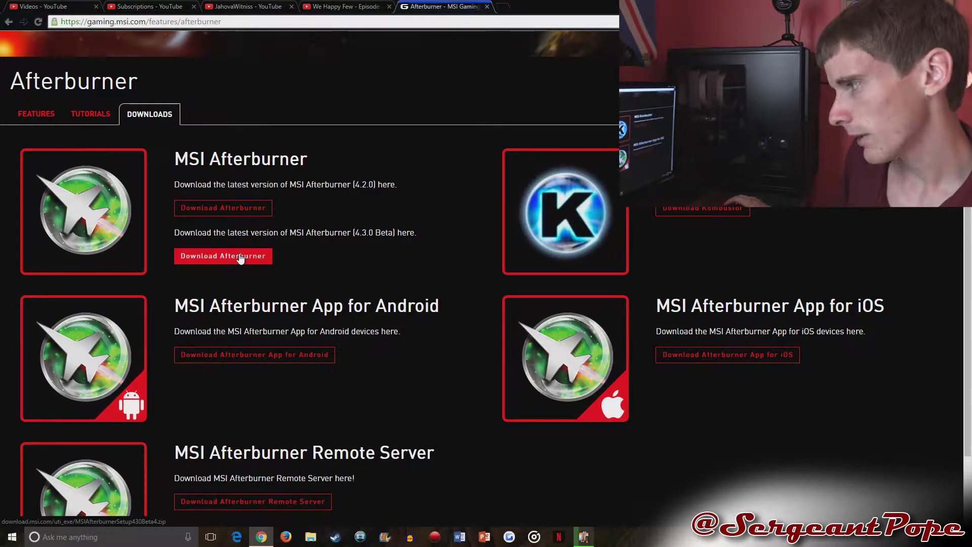
click(240, 257)
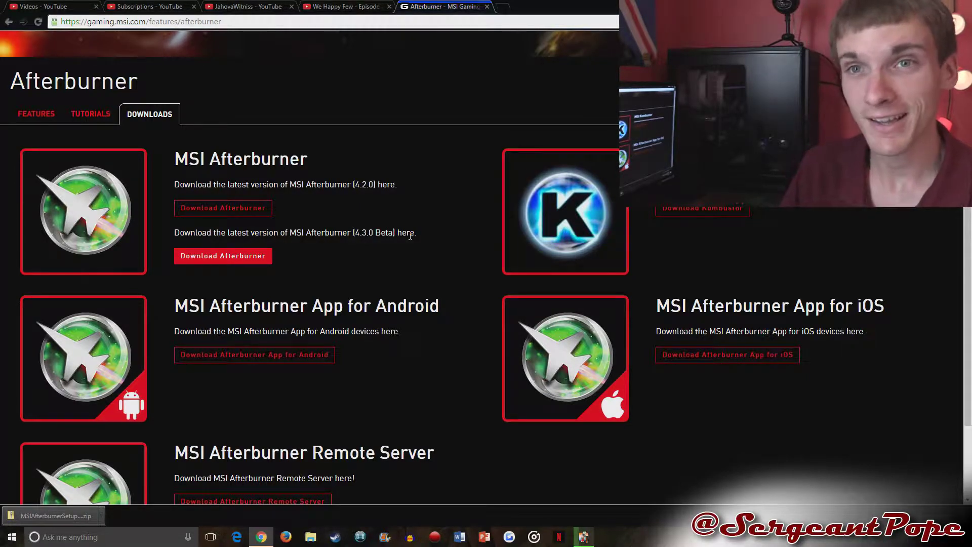
click(101, 515)
click(121, 448)
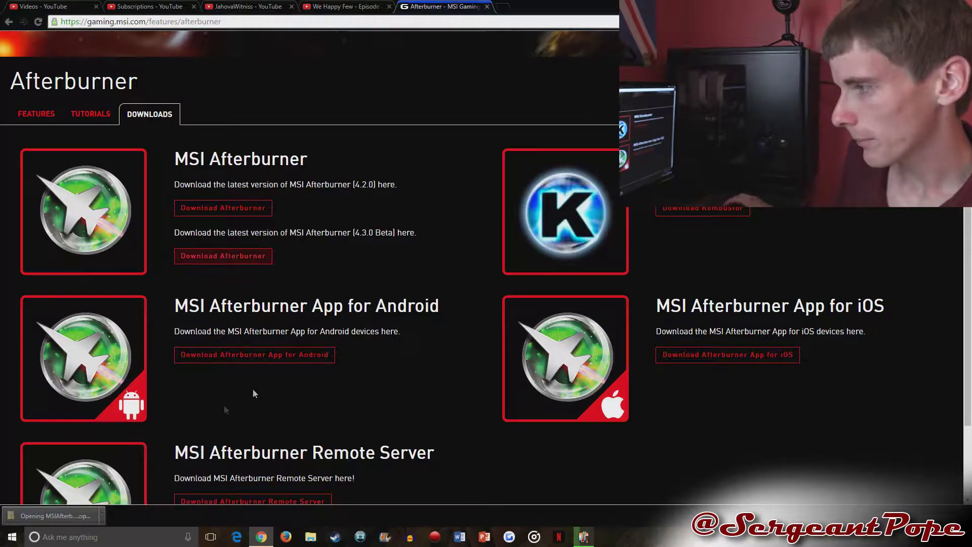
Run MSIAfterburnerSetup430Beta4, accept the license, and install both components to the default folders
click(457, 178)
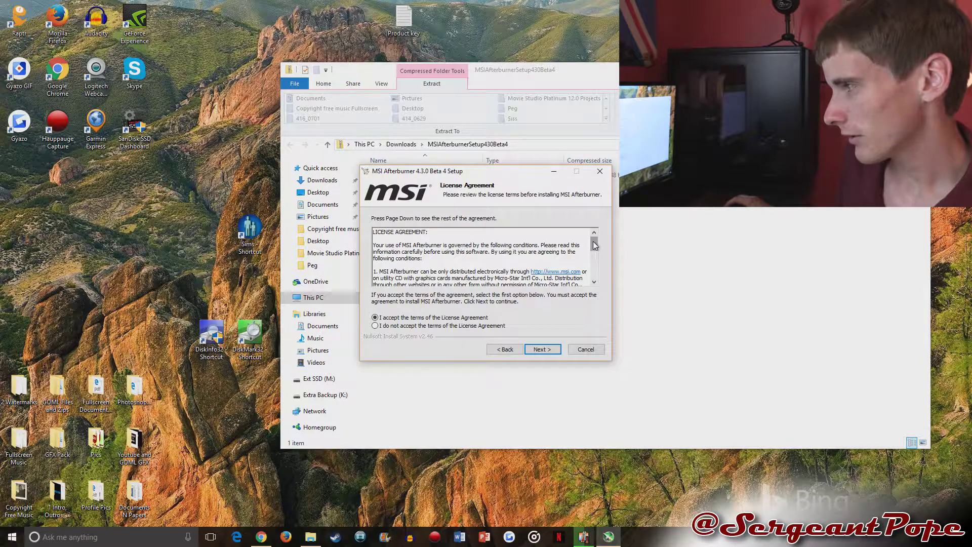
drag(594, 245, 600, 221)
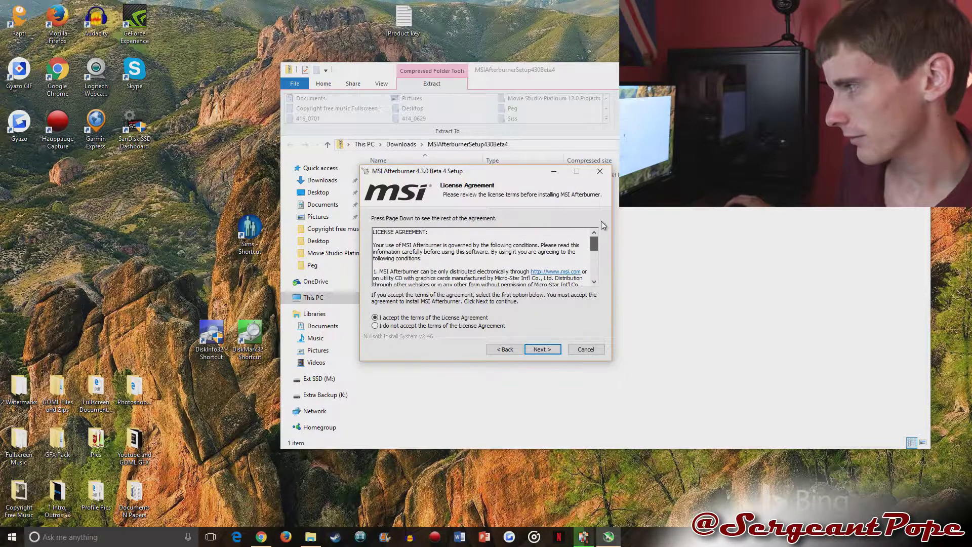
click(540, 349)
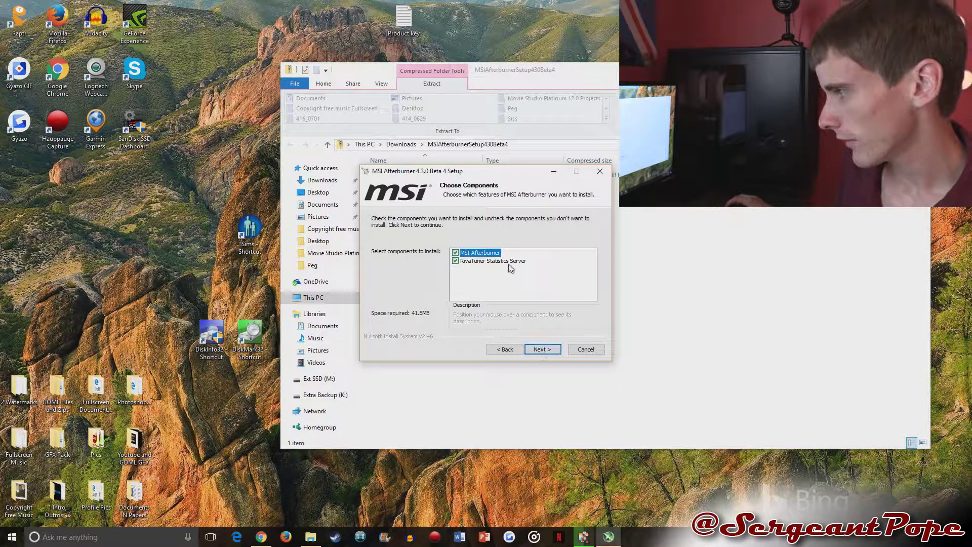
click(546, 355)
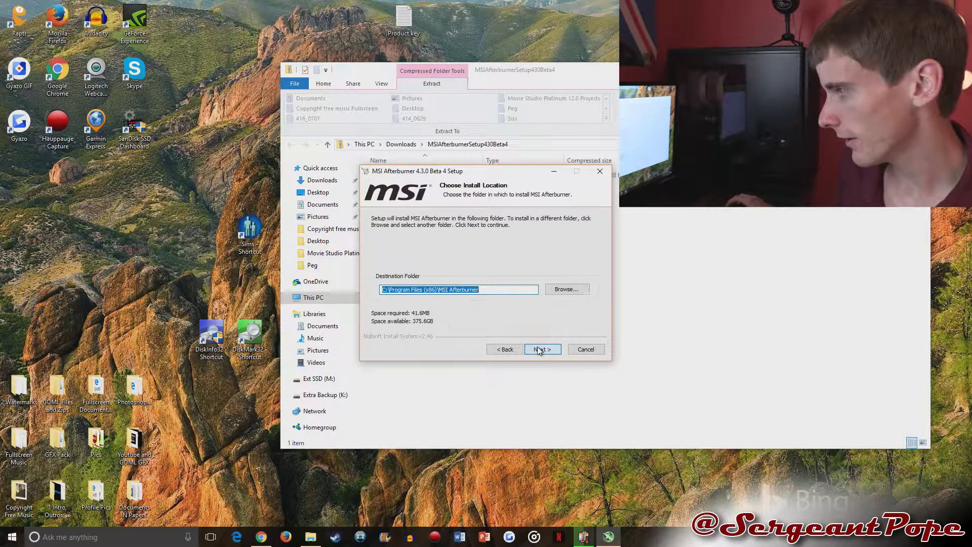
click(539, 350)
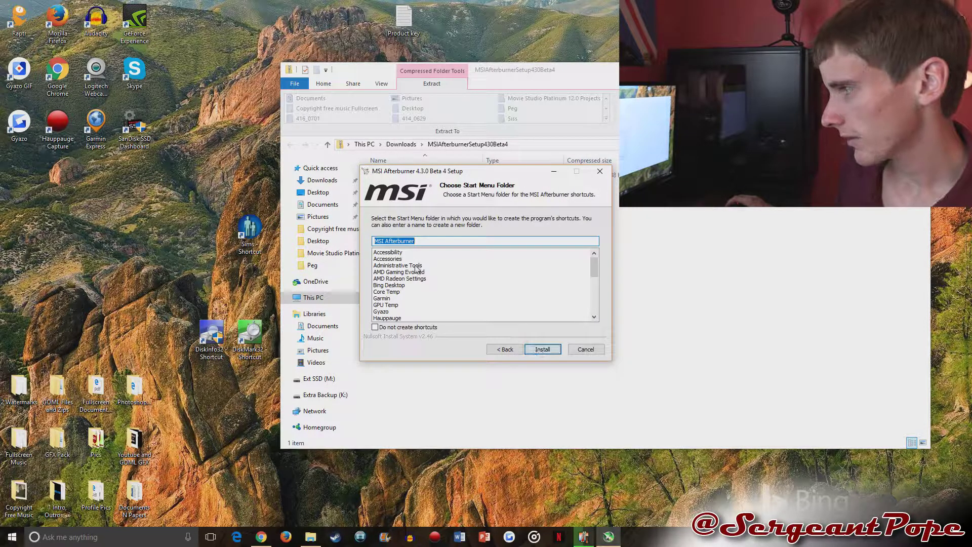
click(546, 353)
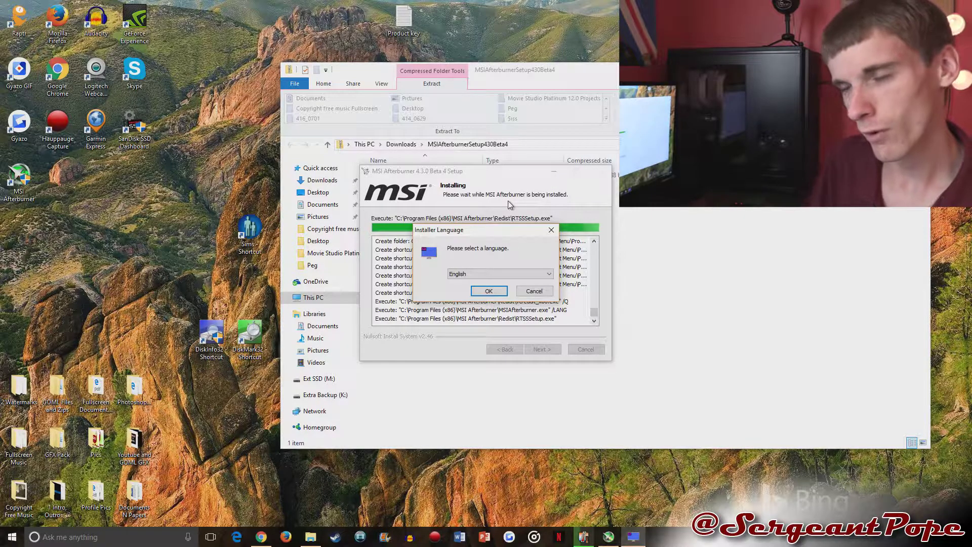
Install RivaTuner Statistics Server in English, accepting its license terms
click(489, 293)
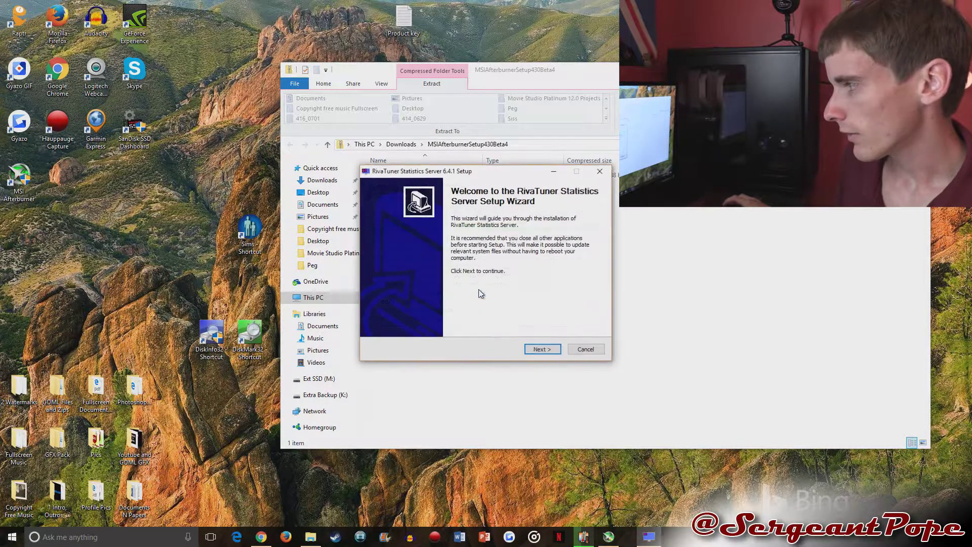
click(530, 352)
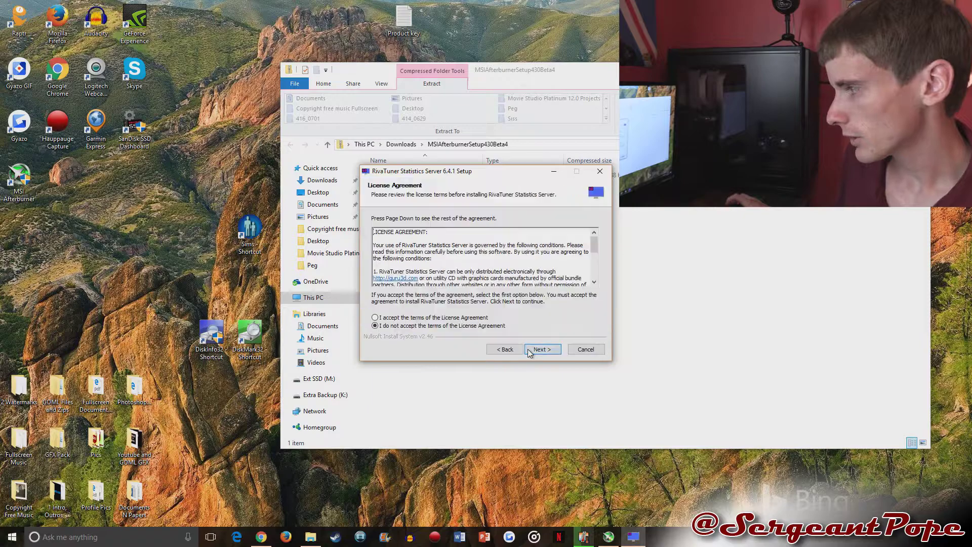
click(438, 320)
click(576, 350)
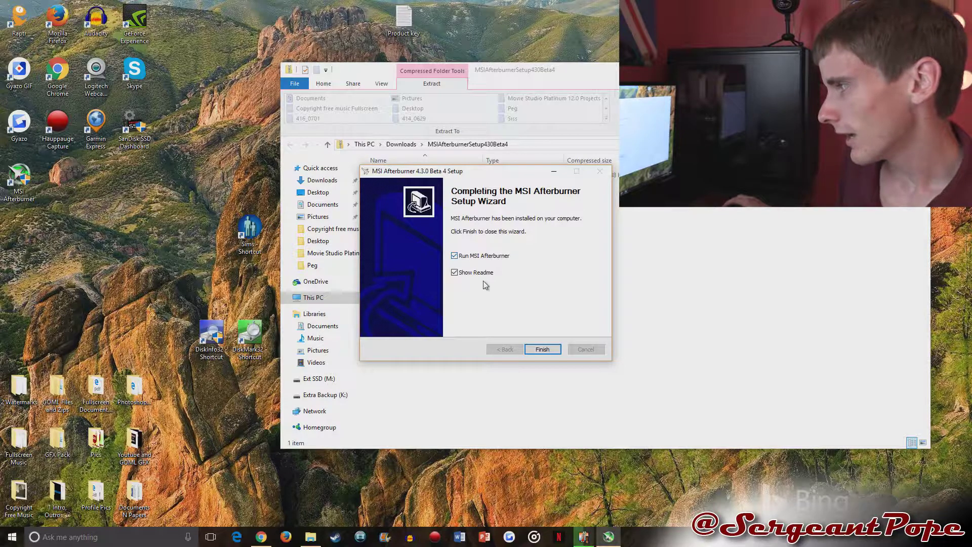
Finish Afterburner setup, close the zip folder window, and centre the Afterburner window
click(543, 350)
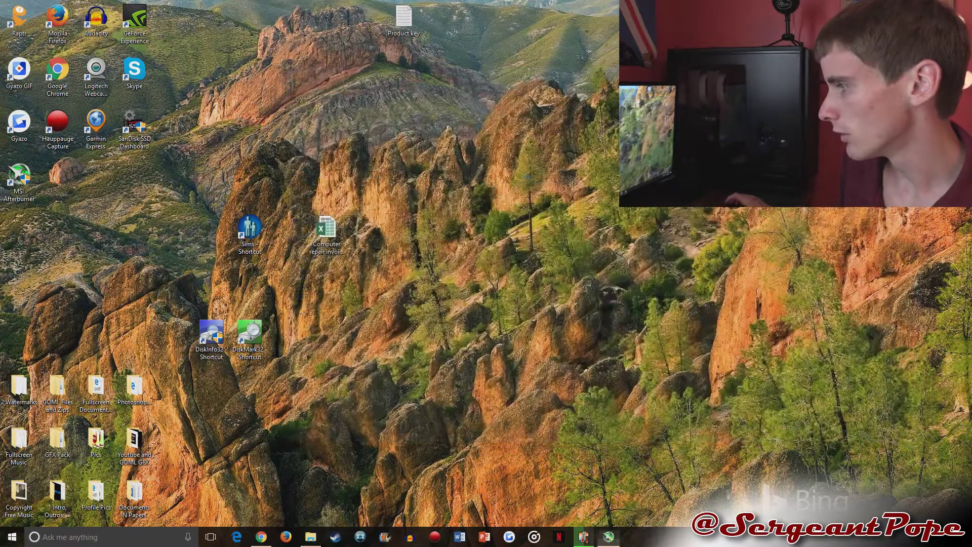
key(alt+F4)
drag(182, 184, 486, 122)
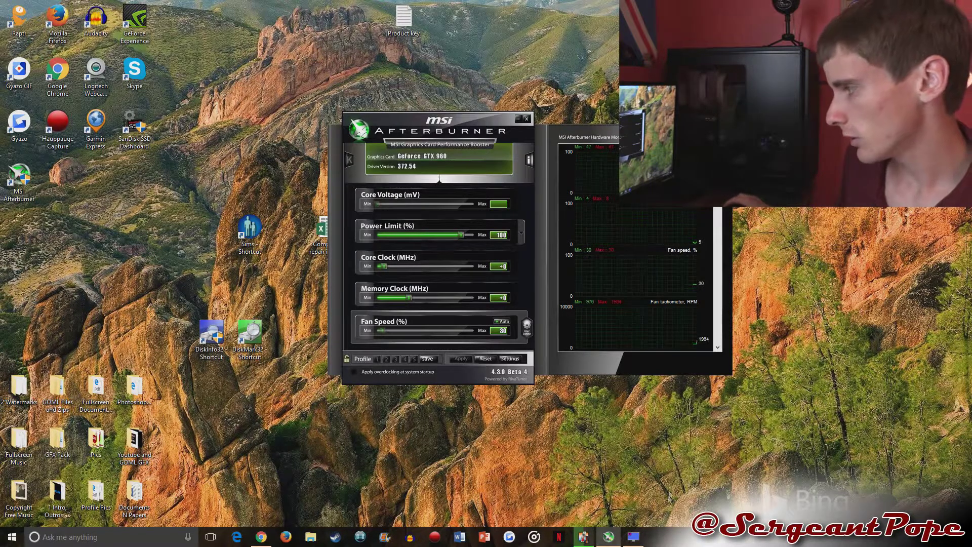
Dismiss the RivaTuner warning and the 'Cannot establish connection' update-server error
click(570, 290)
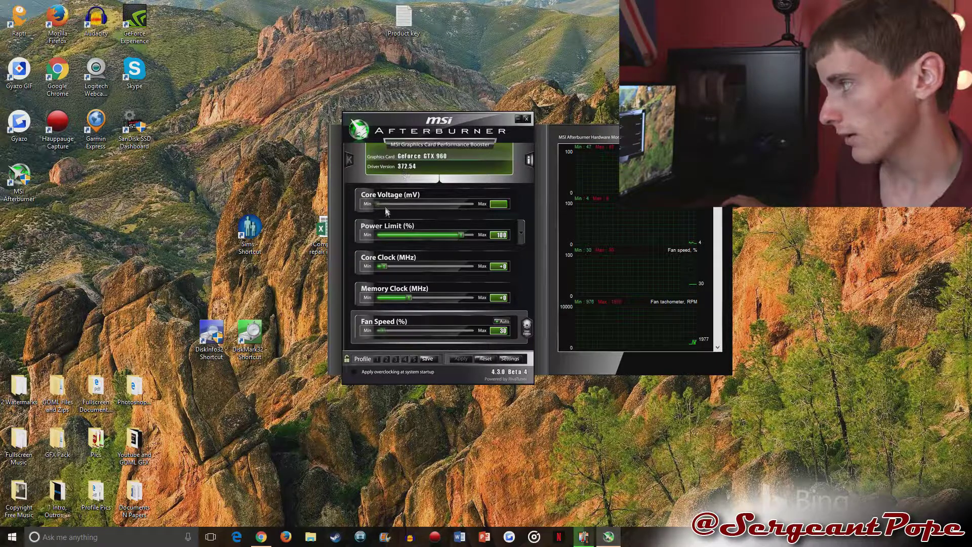
mouse_move(376, 208)
mouse_down()
mouse_move(393, 209)
mouse_move(364, 204)
mouse_move(416, 204)
mouse_move(369, 198)
mouse_up()
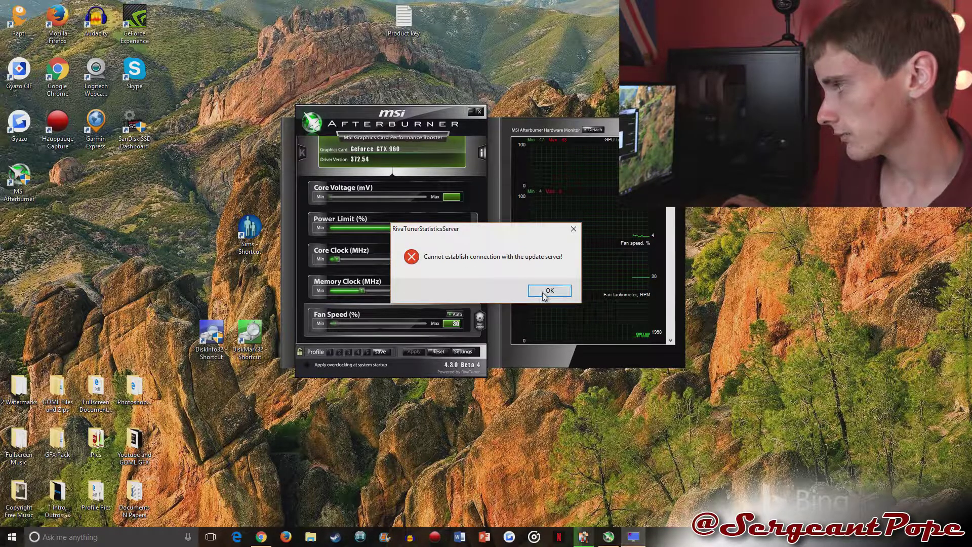
click(542, 293)
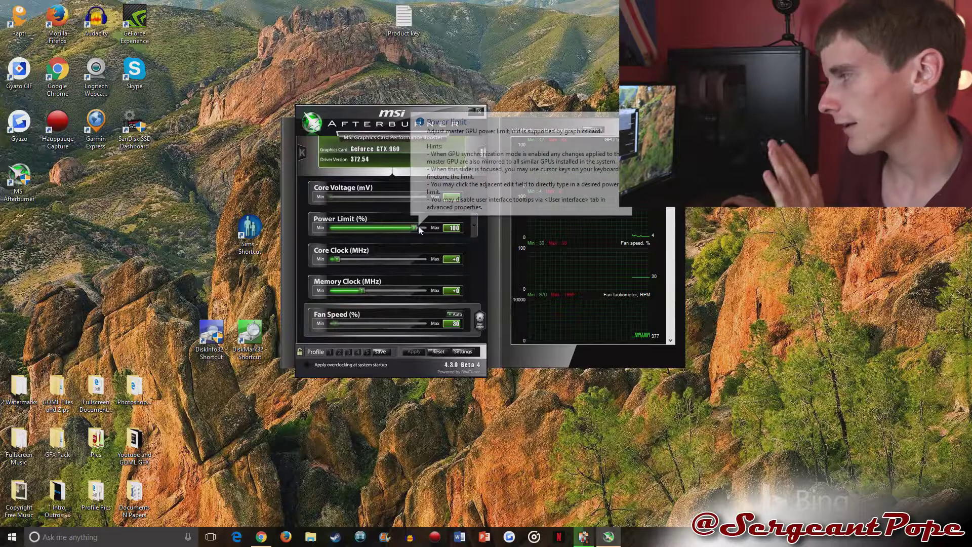
Try Core Clock +159 and Memory Clock +335 offsets, then reset both to +0
mouse_move(336, 260)
mouse_down()
mouse_move(420, 260)
mouse_move(329, 258)
mouse_move(338, 262)
mouse_up()
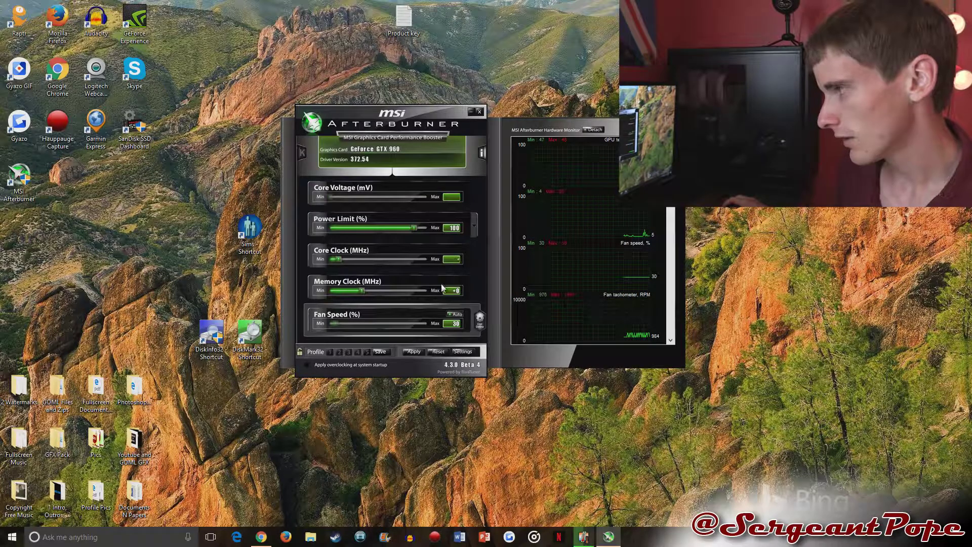
text(0)
key(Return)
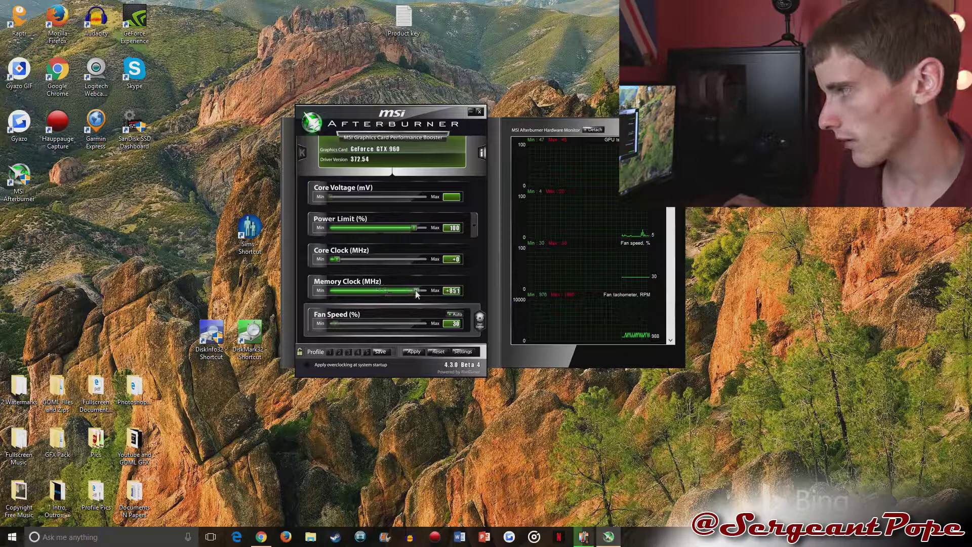
drag(374, 293, 391, 287)
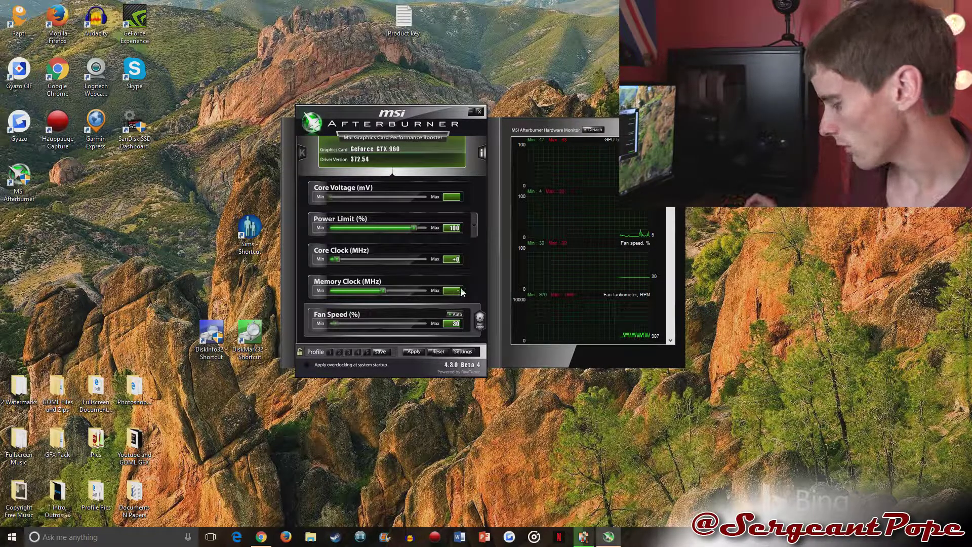
text(0)
key(Return)
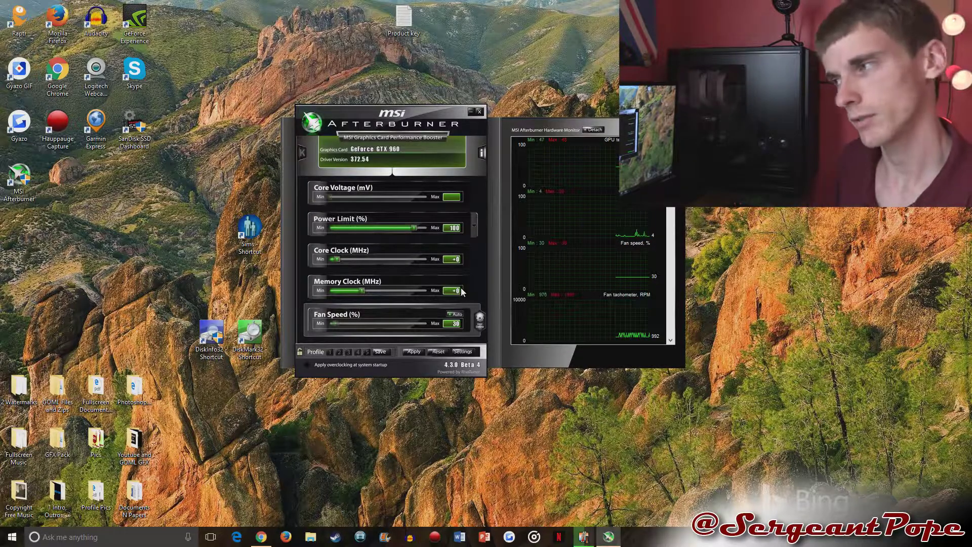
Turn off automatic fan control and set a manual fan speed, ending at about 44%
click(453, 315)
drag(333, 326, 445, 345)
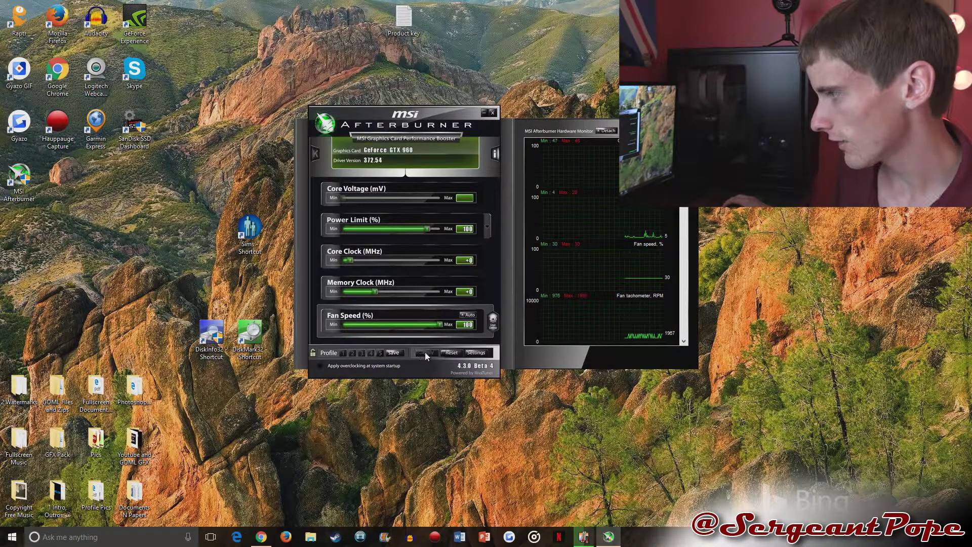
drag(442, 326, 354, 335)
Return fan speed to Auto, browse the hardware monitor graphs, and open Afterburner's Settings
click(468, 315)
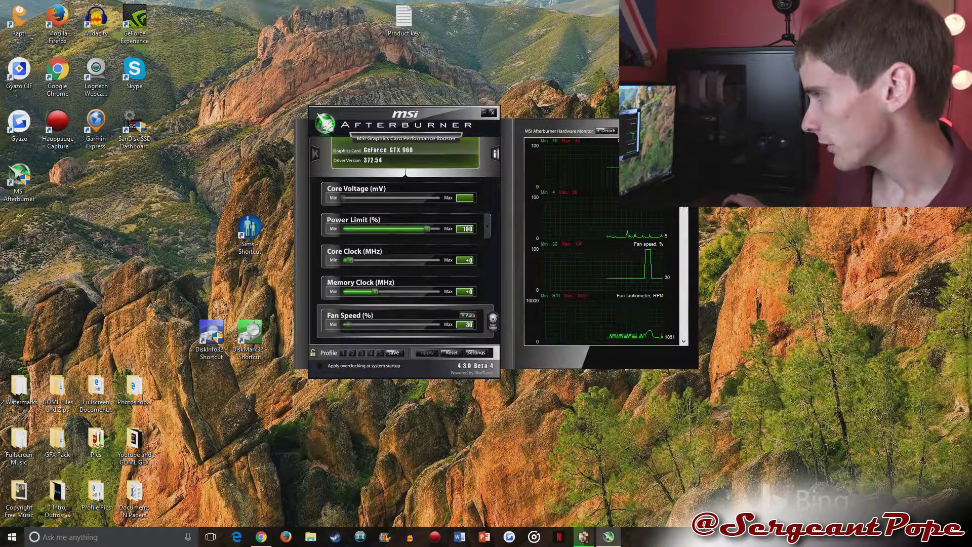
scroll(605, 243, down, 2)
scroll(605, 243, down, 6)
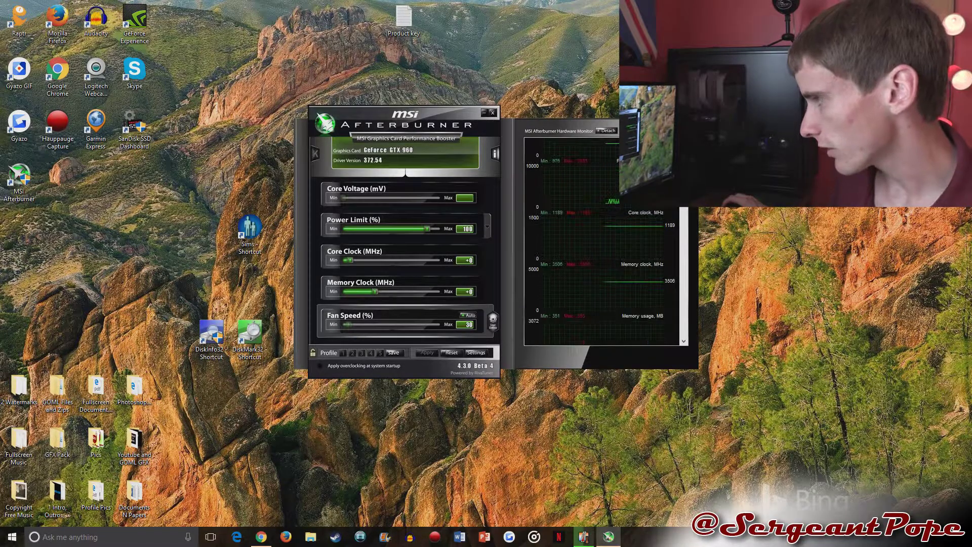
scroll(682, 210, down, 2)
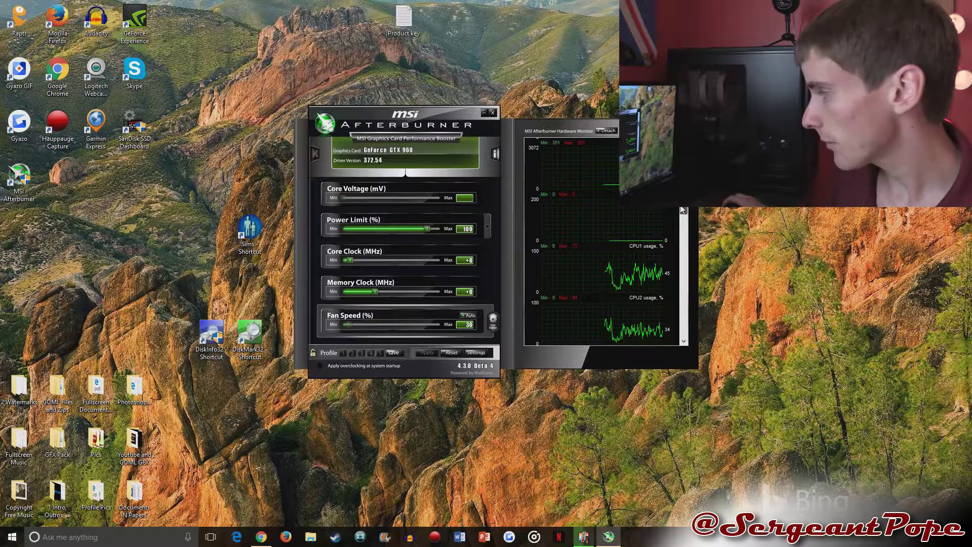
mouse_move(682, 210)
mouse_down()
mouse_move(684, 340)
mouse_move(682, 192)
mouse_up()
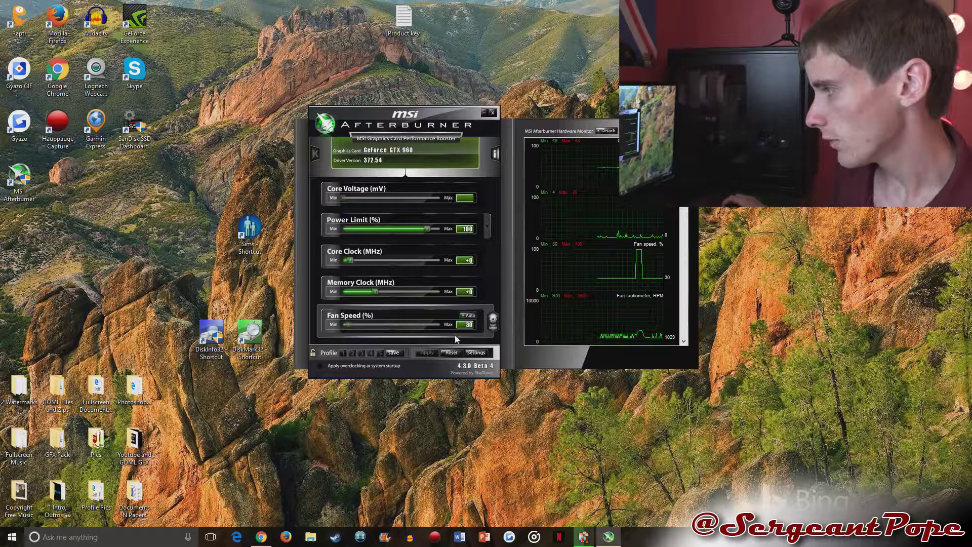
click(475, 353)
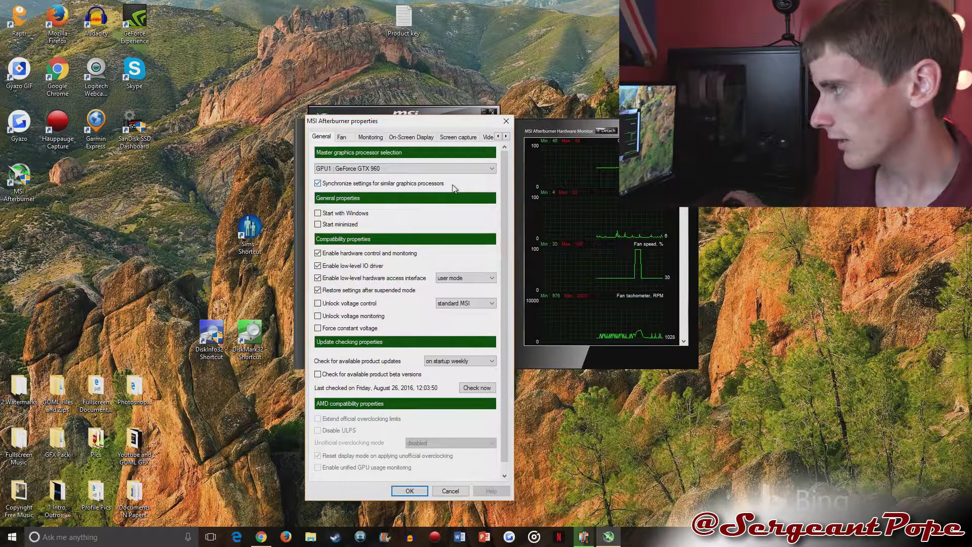
Move through the Fan tab to the Monitoring tab of the properties dialog
mouse_move(453, 188)
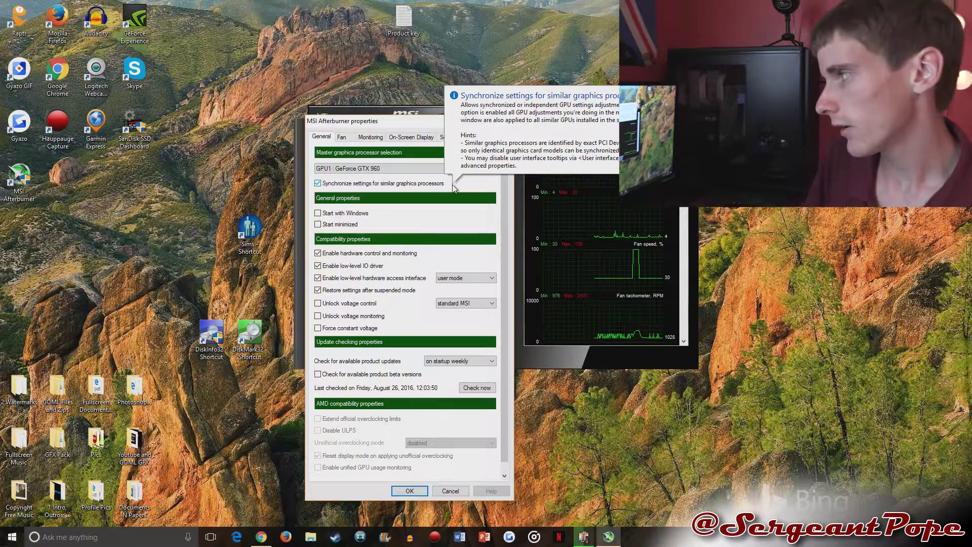
click(350, 138)
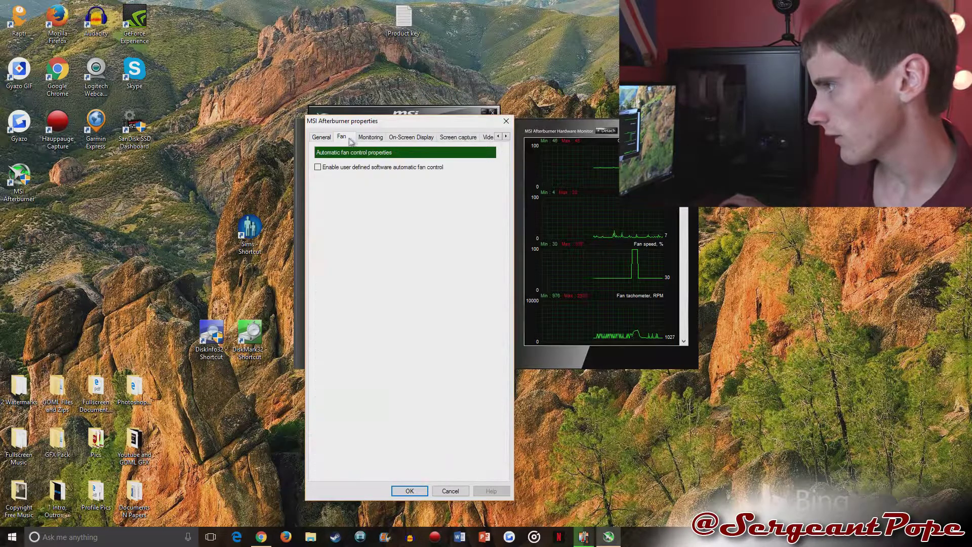
click(370, 137)
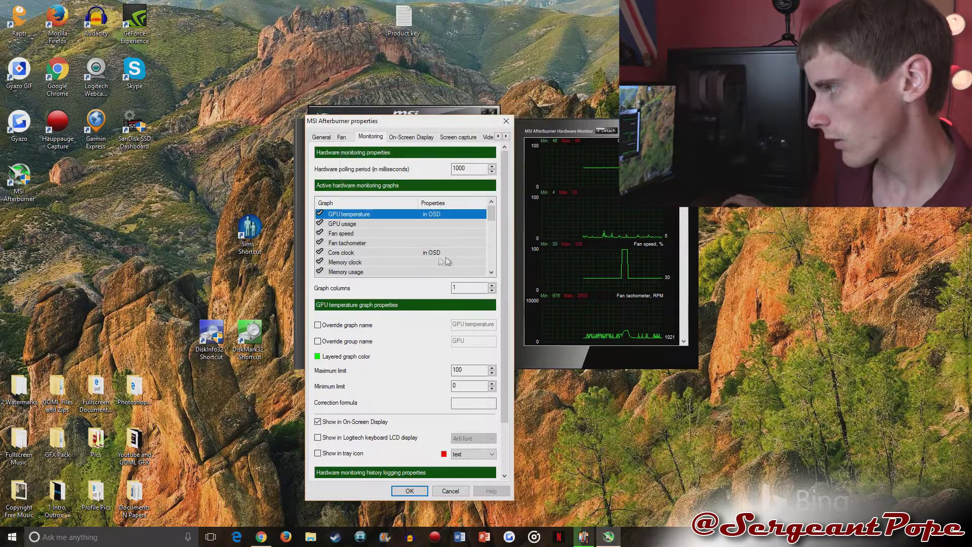
Select the GPU usage graph and tick Show in On-Screen Display
mouse_move(492, 221)
mouse_down()
mouse_move(486, 266)
mouse_move(490, 215)
mouse_up()
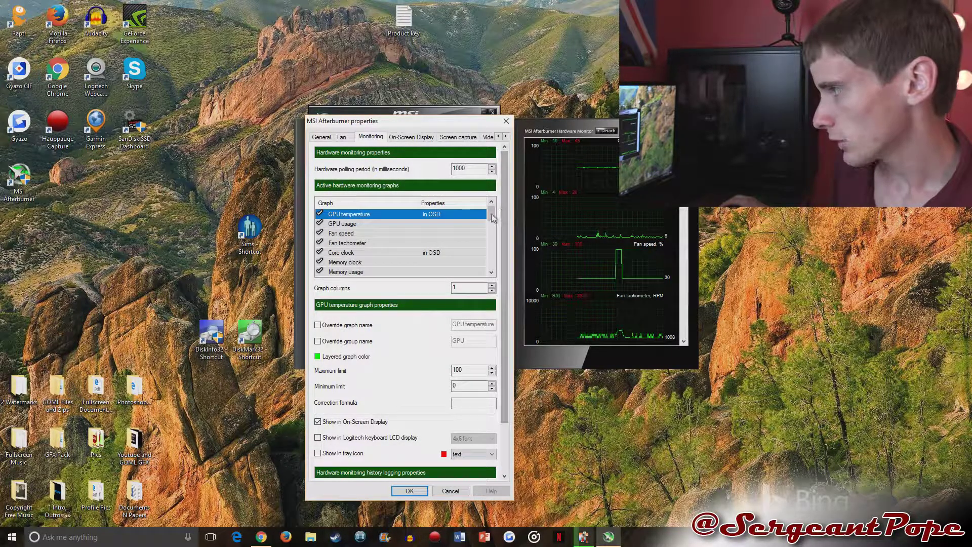
click(437, 225)
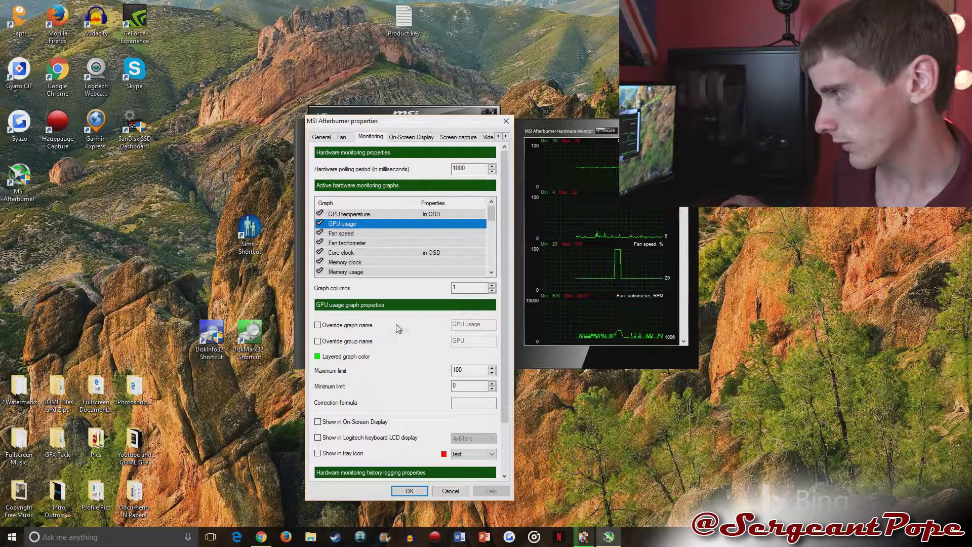
click(318, 422)
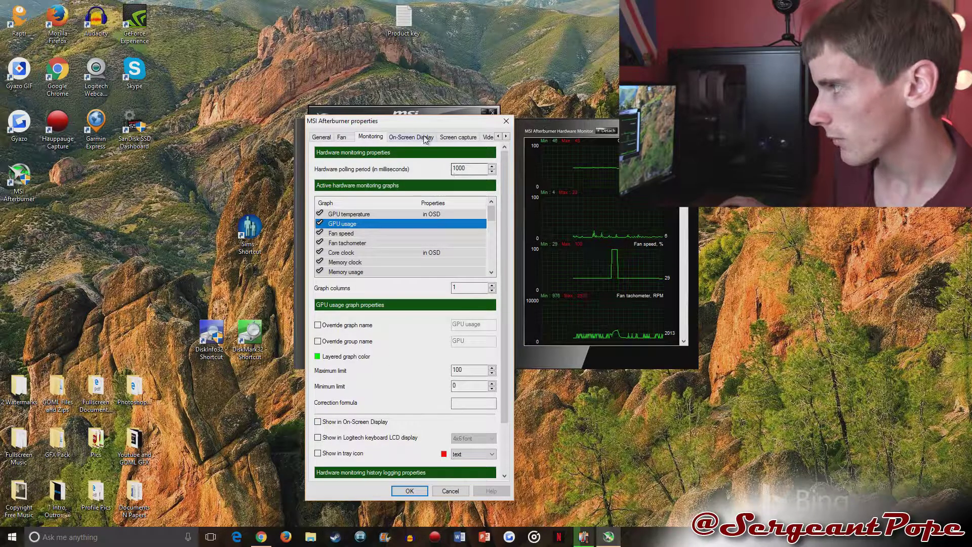
Browse the On-Screen Display, capture, Profiles and User Interface tabs, then return to General
click(425, 138)
click(467, 171)
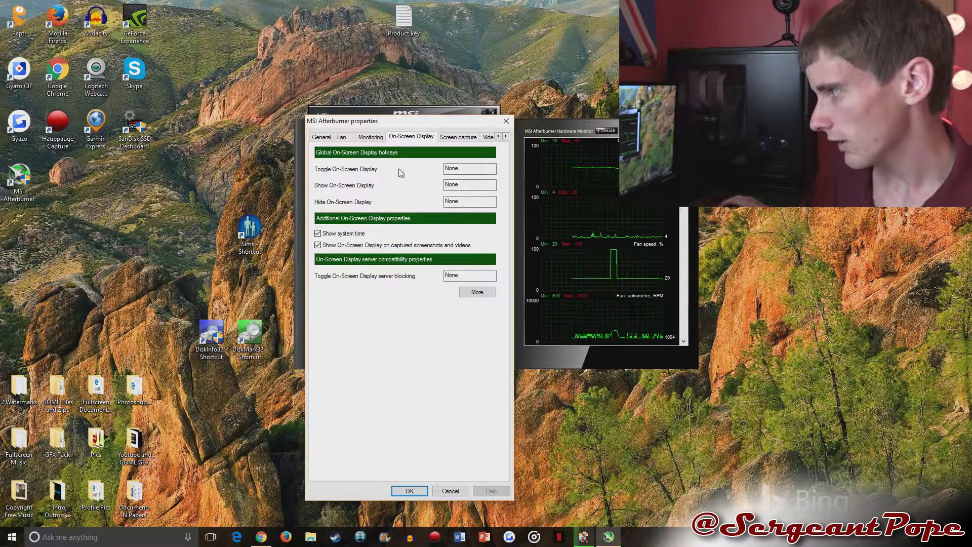
click(459, 137)
click(488, 138)
click(482, 138)
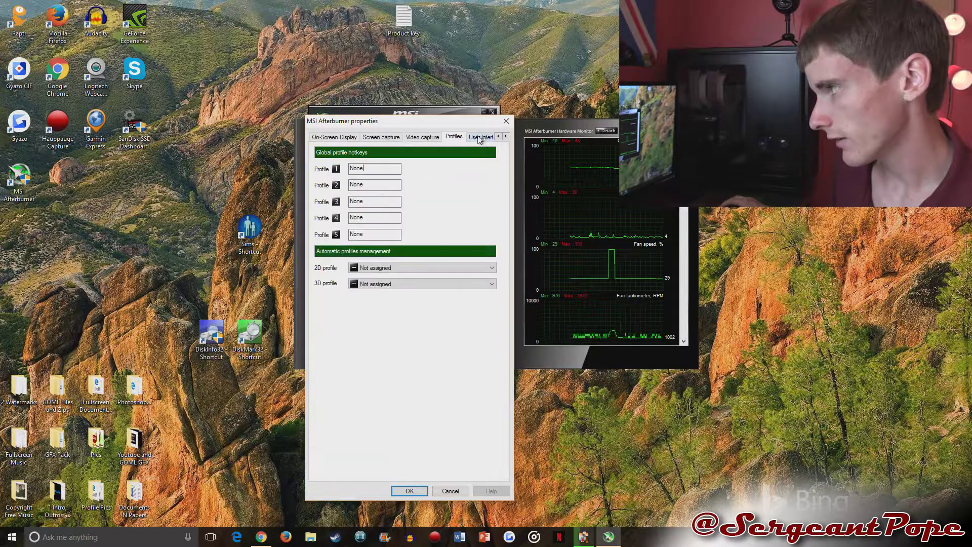
click(481, 138)
click(330, 138)
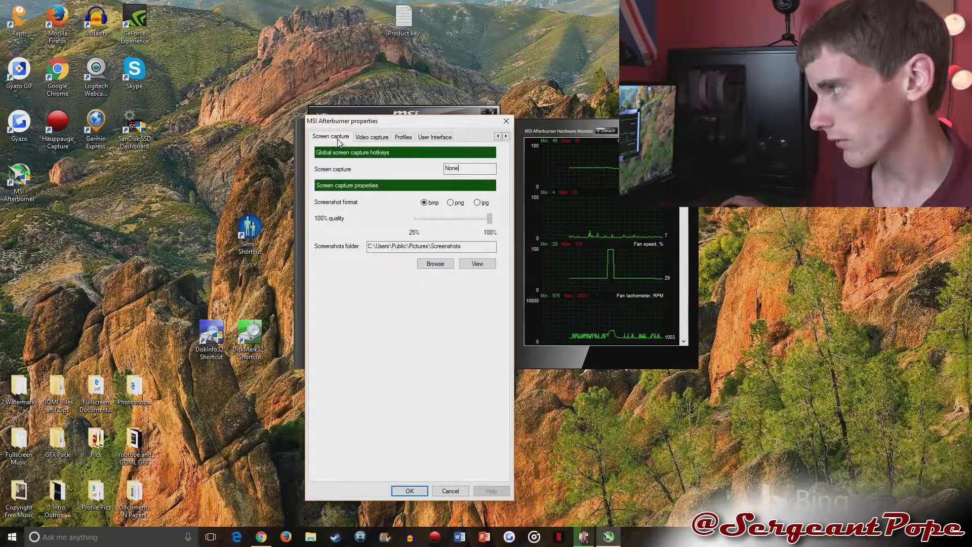
click(499, 137)
click(499, 137)
click(498, 137)
click(499, 137)
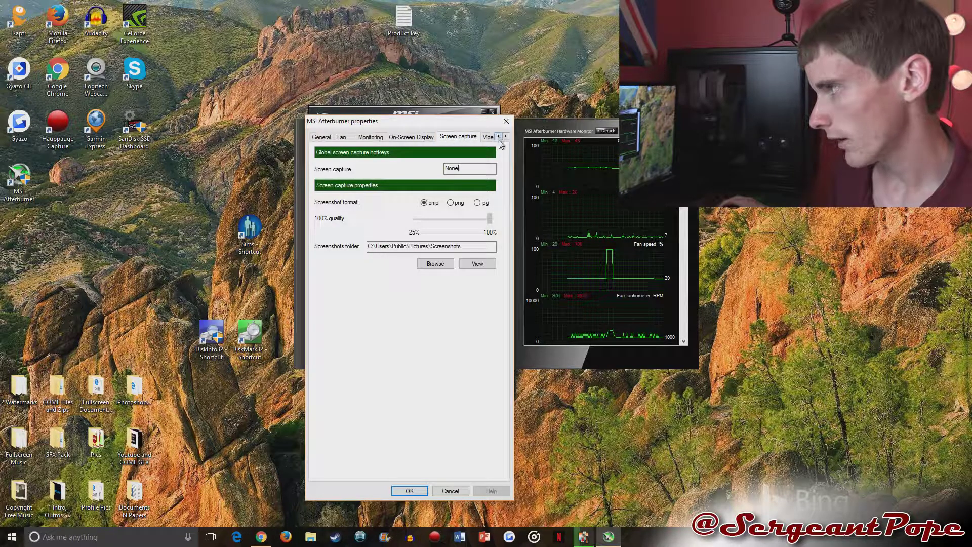
click(322, 136)
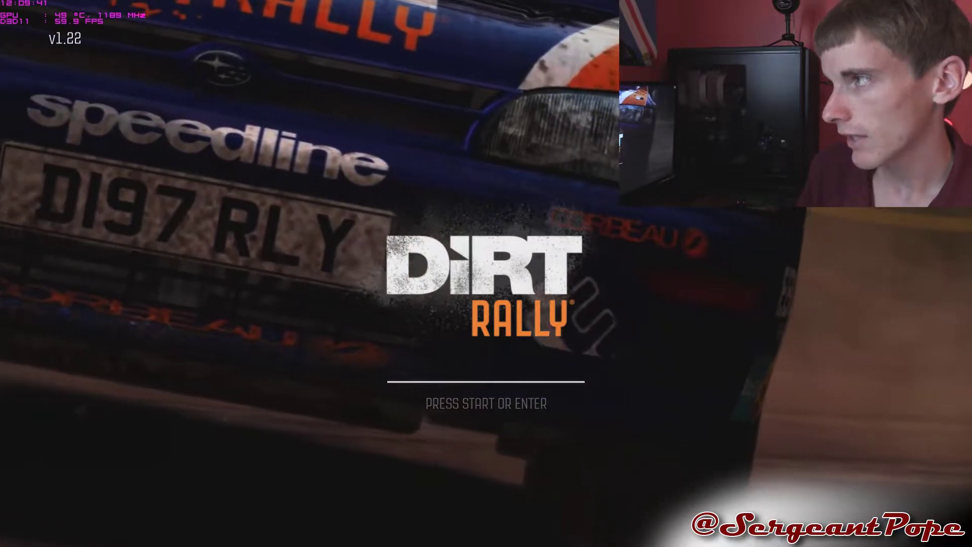
From the DiRT Rally title screen, set up a Custom Event rally and confirm its details
key(Return)
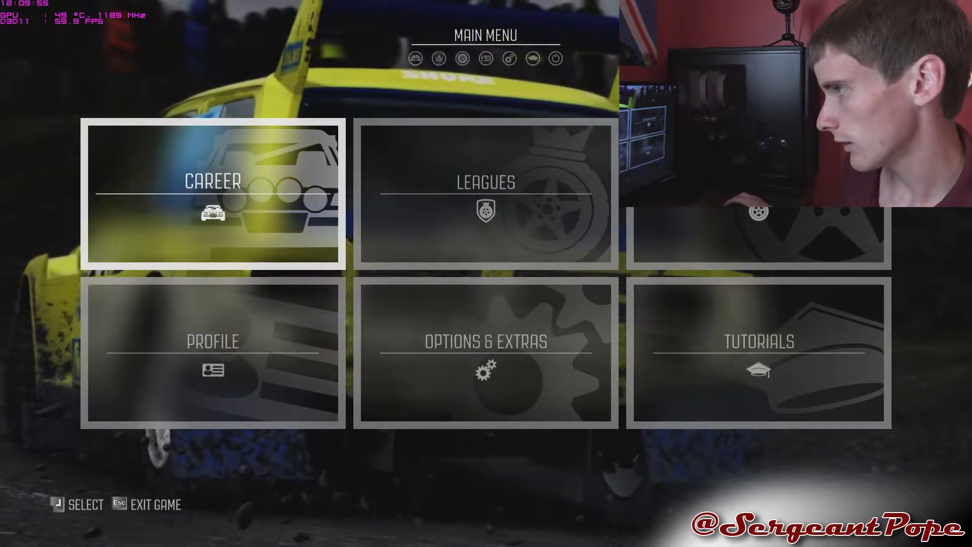
key(Return)
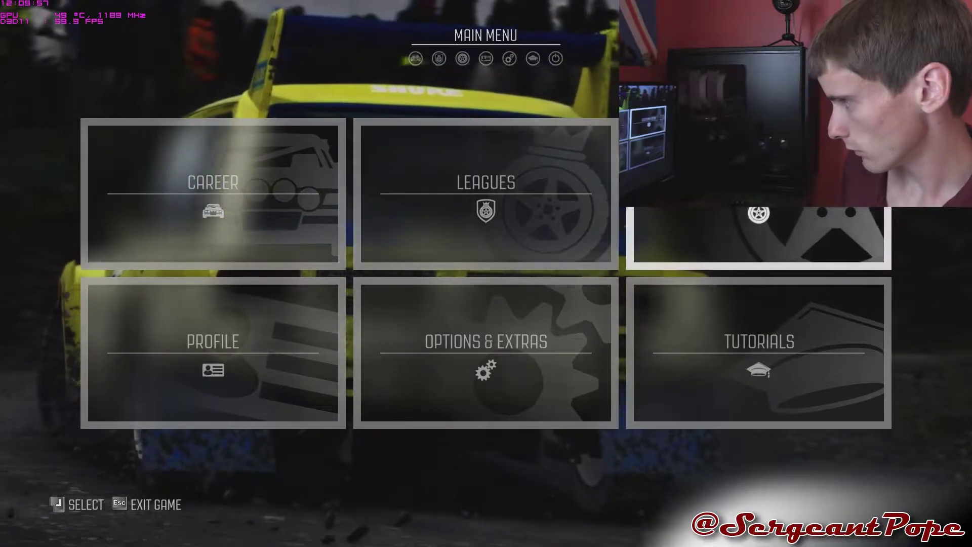
key(Return)
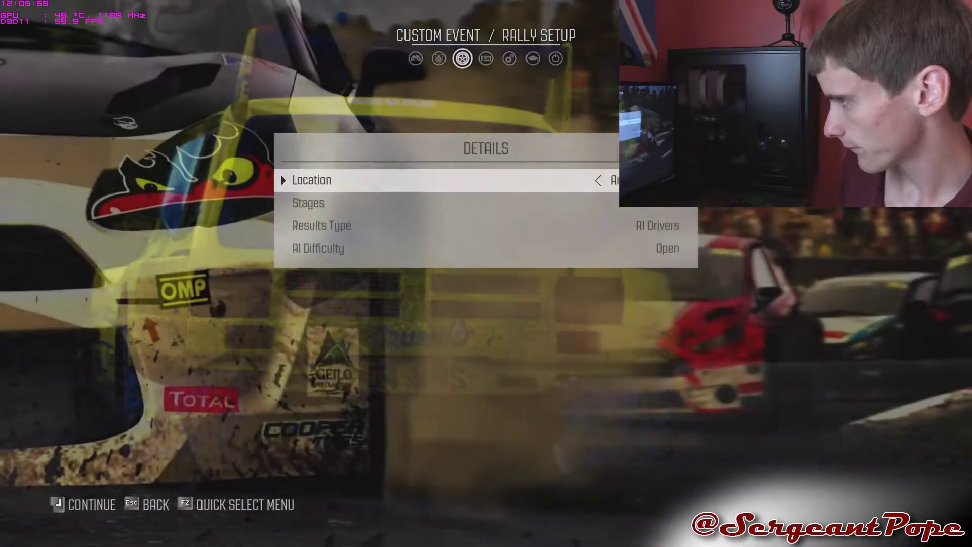
key(Down)
key(Down)
key(Down)
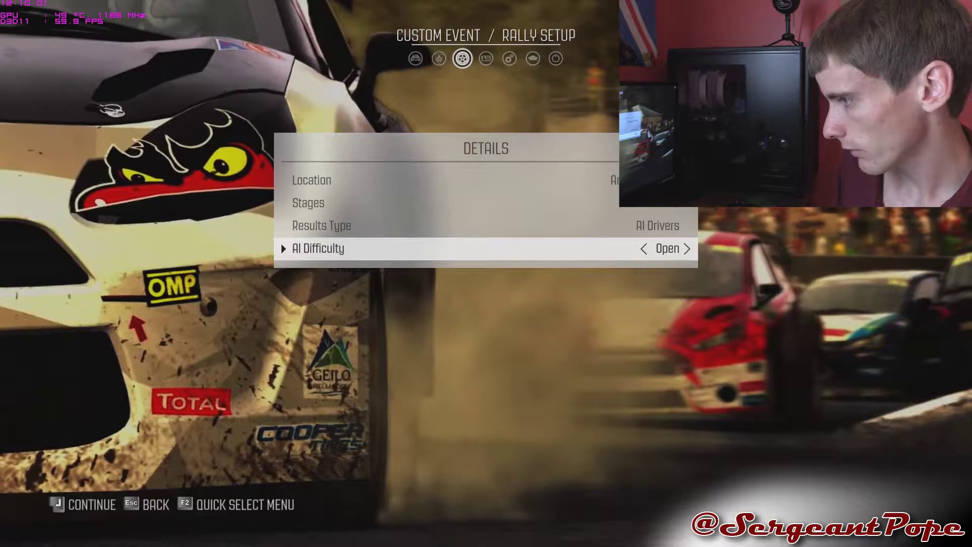
key(Return)
Continue past stage setup, intro and standings to the Ourea Spevsi service area
key(Return)
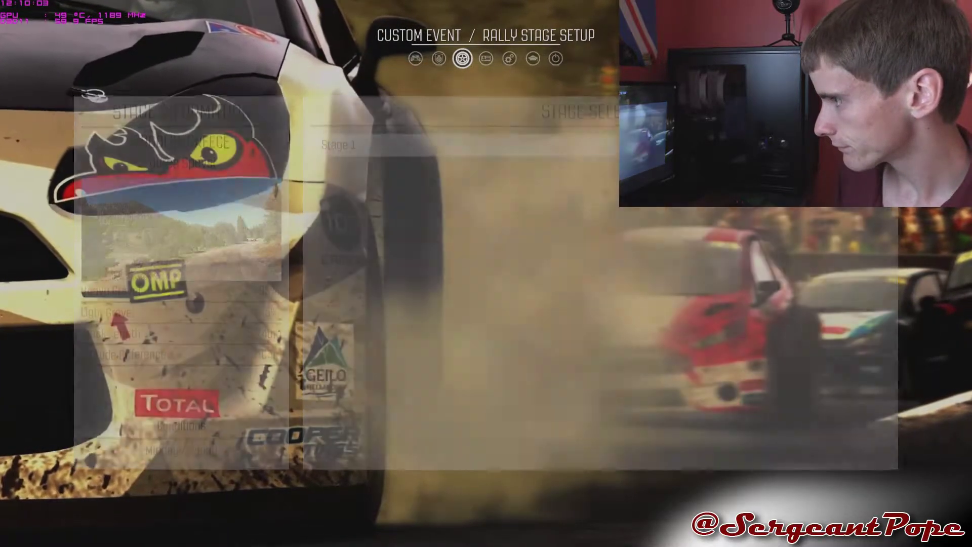
key(Return)
key(Return)
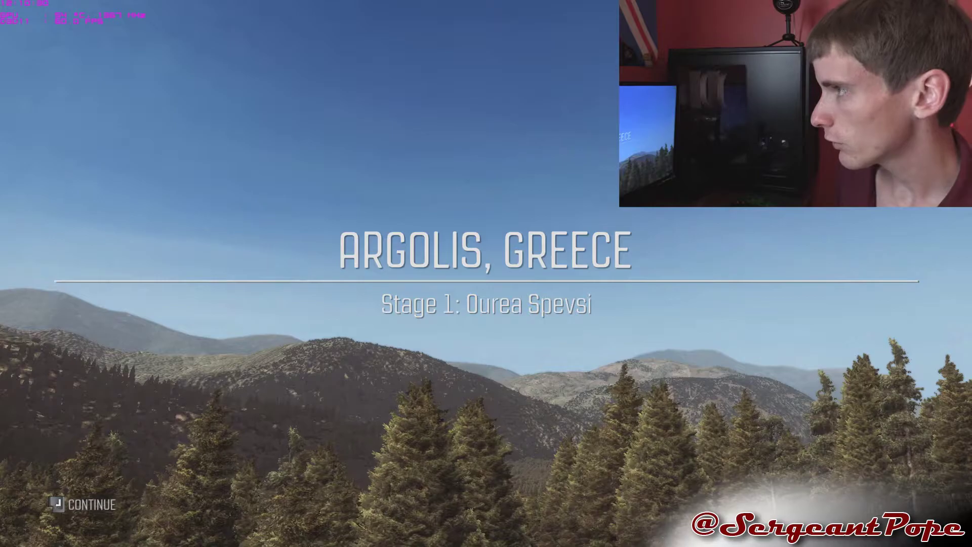
key(Return)
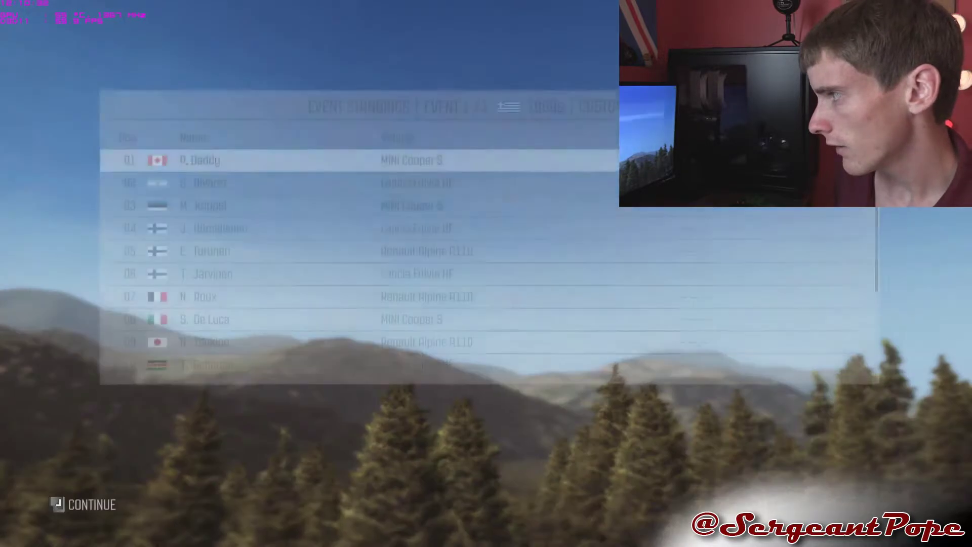
key(Return)
key(Return)
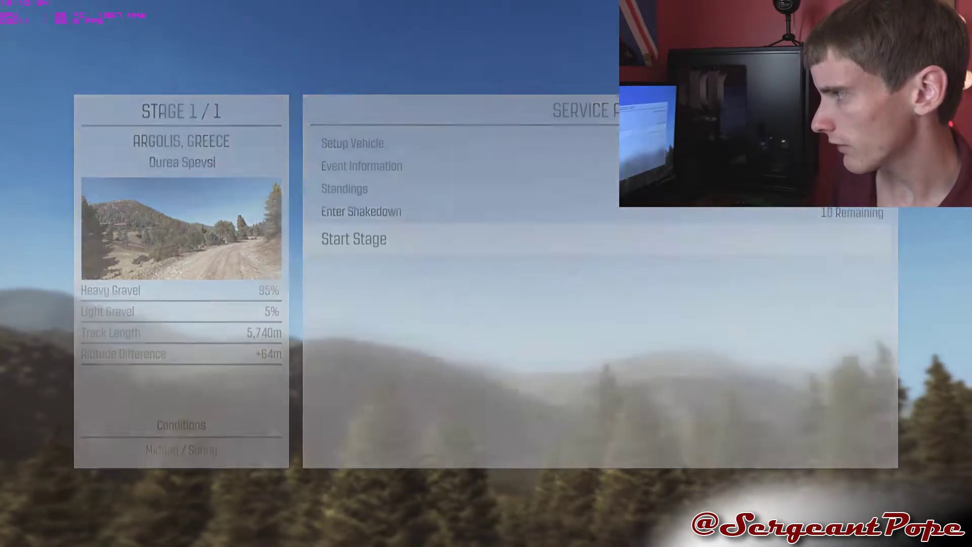